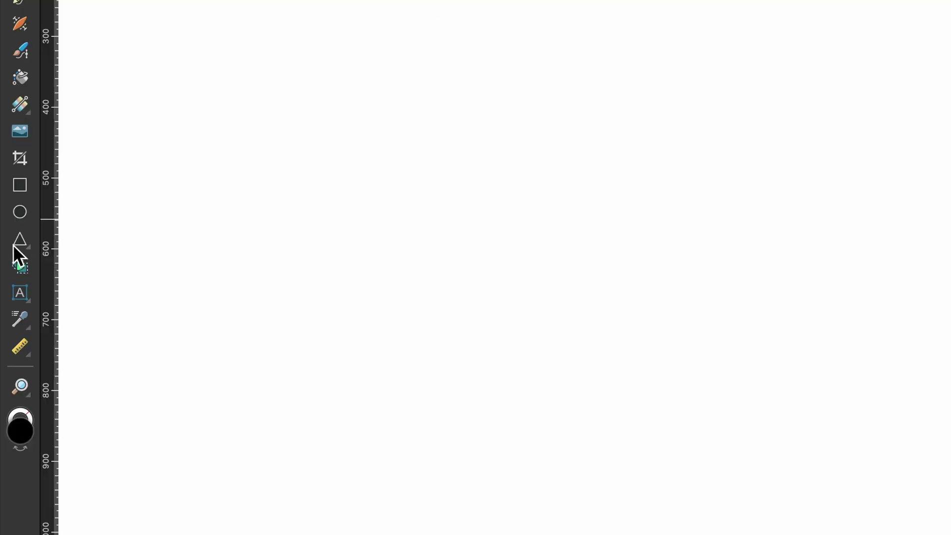
Check the text colour and draw a text frame about 432 × 395 px below the title's left side with the Frame Text tool.
{"action": "left_click", "coordinate": [13, 292]}
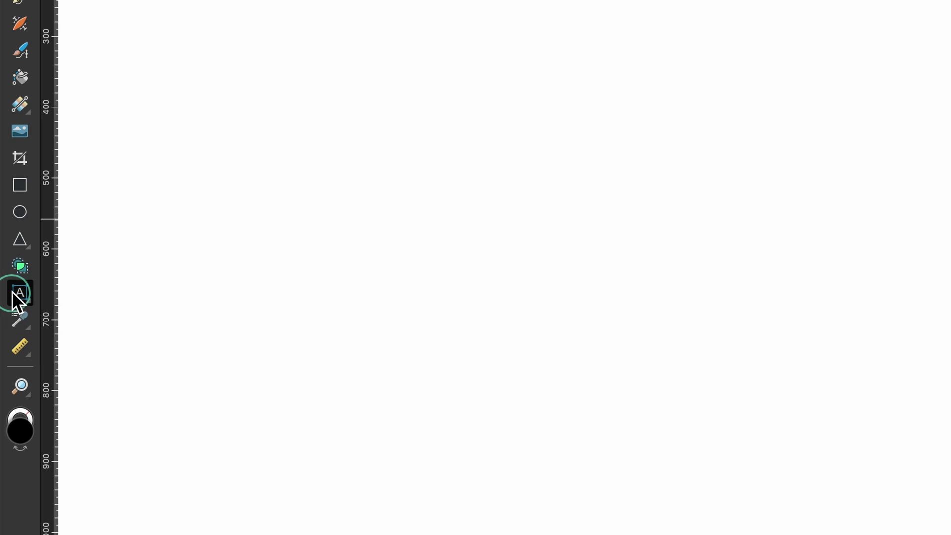
{"action": "left_click_drag", "start_coordinate": [12, 299], "coordinate": [138, 319]}
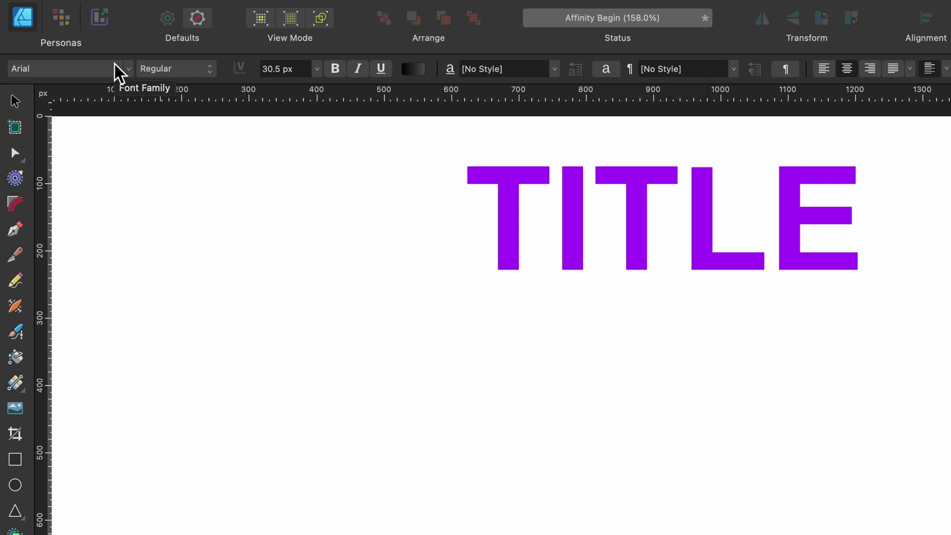
{"action": "left_click", "coordinate": [417, 69]}
{"action": "left_click", "coordinate": [483, 90]}
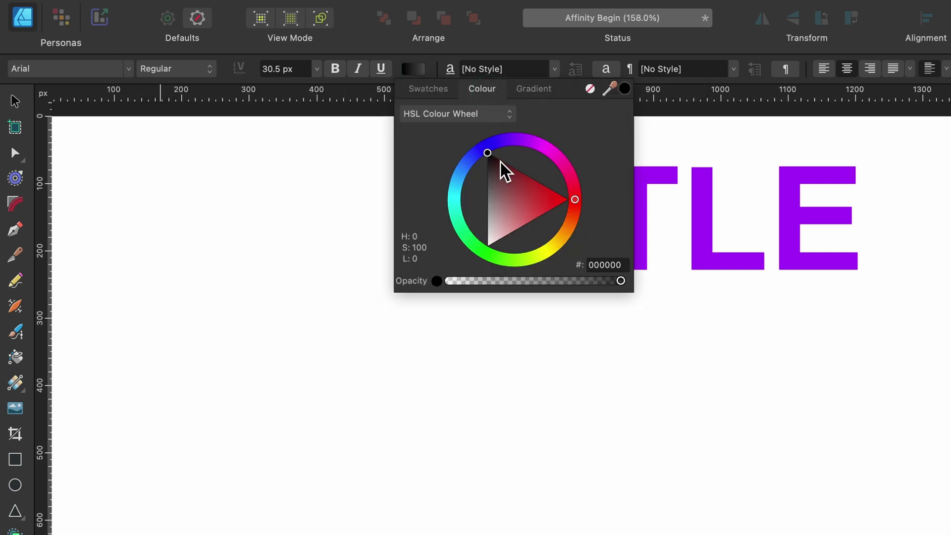
{"action": "left_click", "coordinate": [432, 111]}
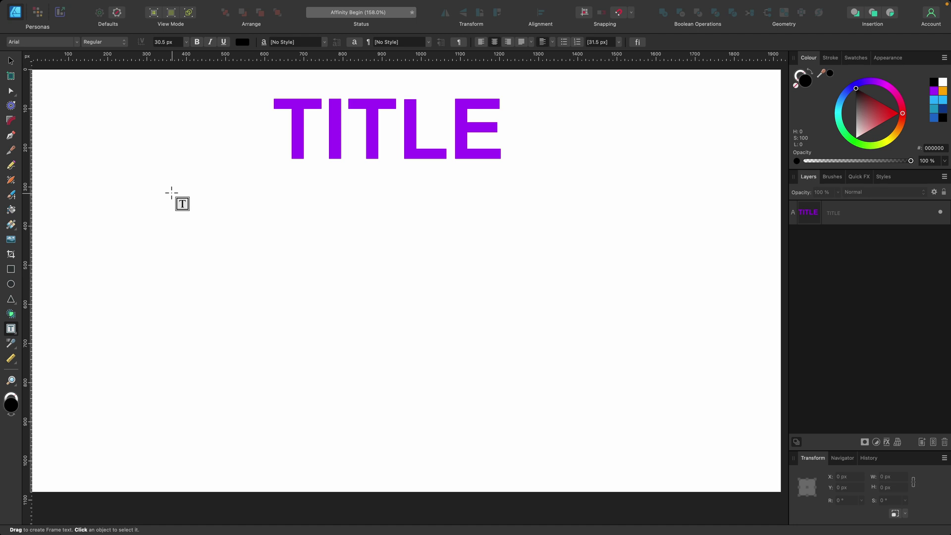
{"action": "left_click_drag", "start_coordinate": [129, 183], "coordinate": [299, 338]}
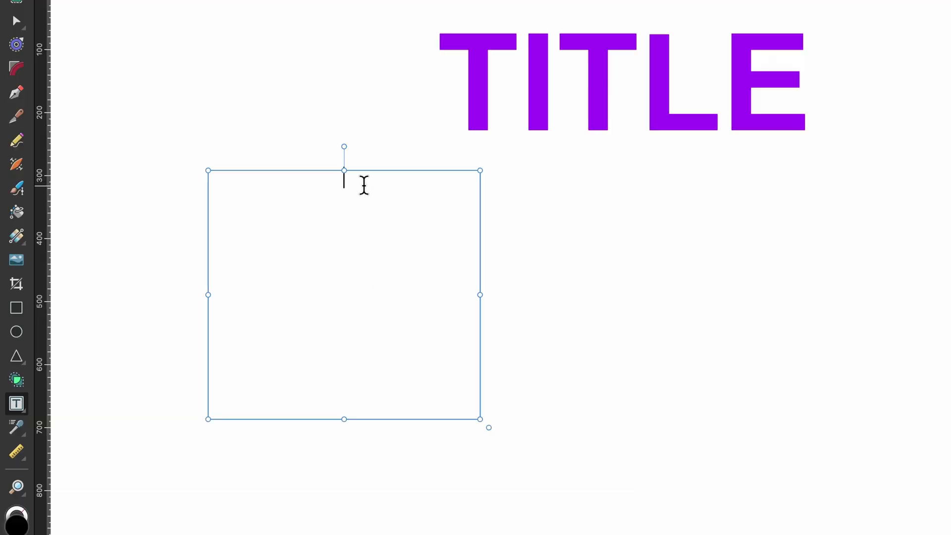
{"action": "left_click", "coordinate": [364, 185]}
{"action": "type", "text": "ahah"}
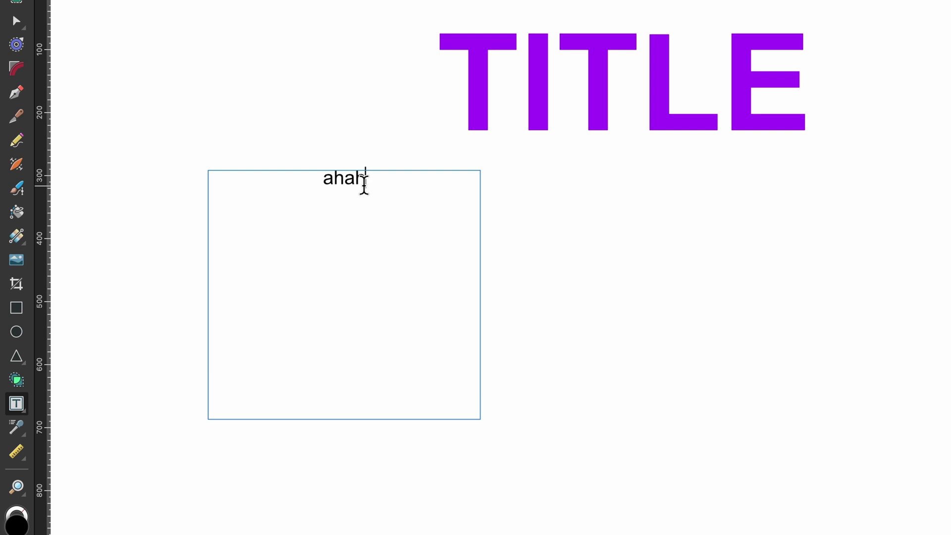
{"action": "key", "text": "BackSpace"}
{"action": "key", "text": "BackSpace"}
{"action": "key", "text": "BackSpace"}
{"action": "key", "text": "BackSpace"}
Paste the copied paragraph about Affinity Designer into the empty text frame.
{"action": "key", "text": "super+v"}
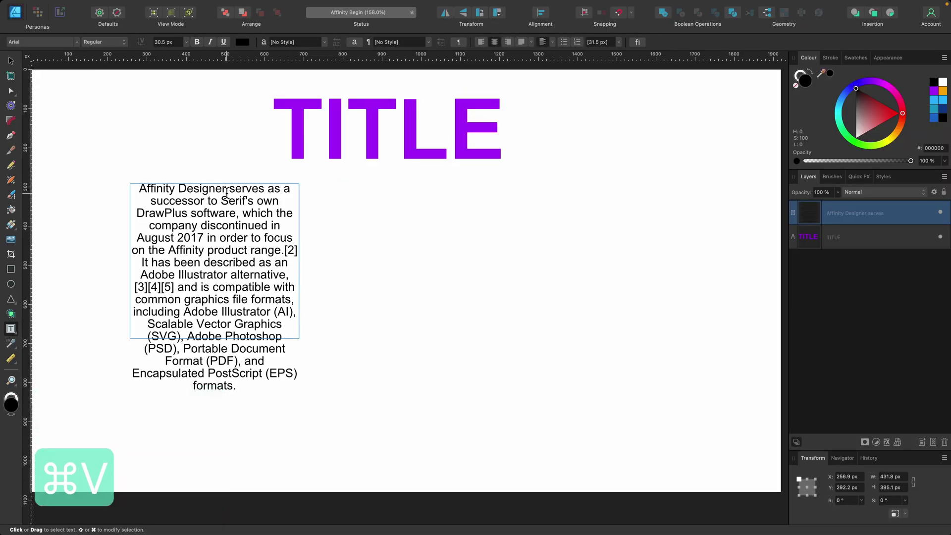
{"action": "key", "text": "Escape"}
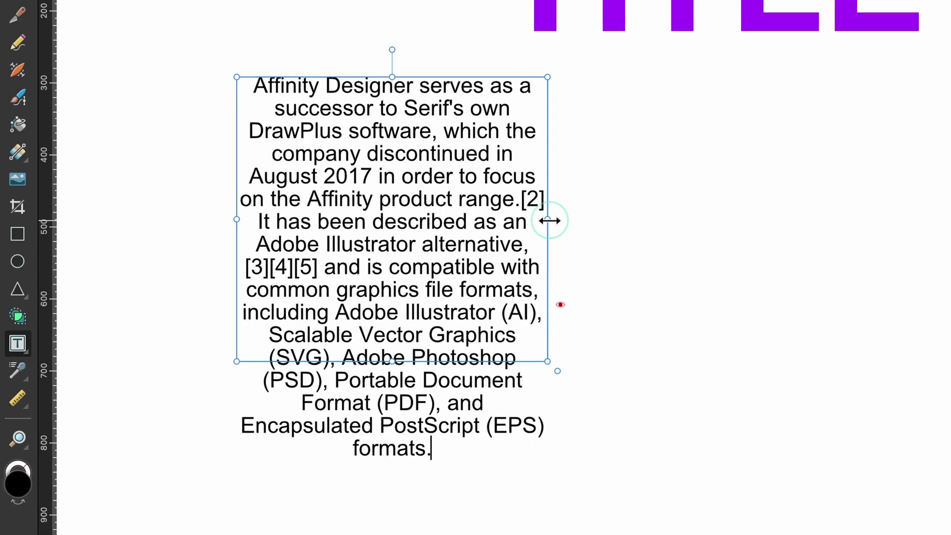
Hide the frame's overflowing text and enlarge the frame to about 496 × 560 px so the whole paragraph fits.
{"action": "mouse_move", "coordinate": [549, 220]}
{"action": "left_mouse_down"}
{"action": "mouse_move", "coordinate": [702, 216]}
{"action": "mouse_move", "coordinate": [524, 219]}
{"action": "mouse_move", "coordinate": [649, 221]}
{"action": "mouse_move", "coordinate": [547, 237]}
{"action": "left_mouse_up"}
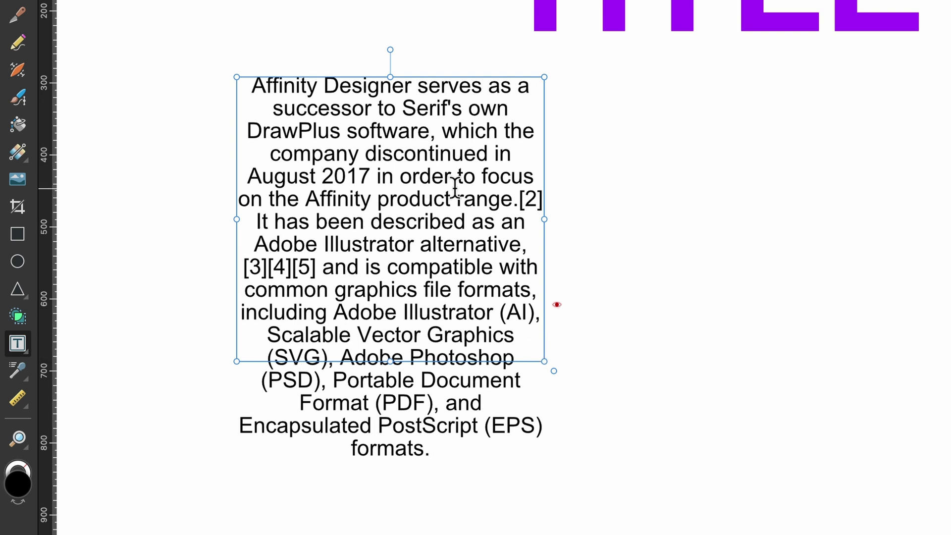
{"action": "left_click_drag", "start_coordinate": [390, 361], "coordinate": [390, 326]}
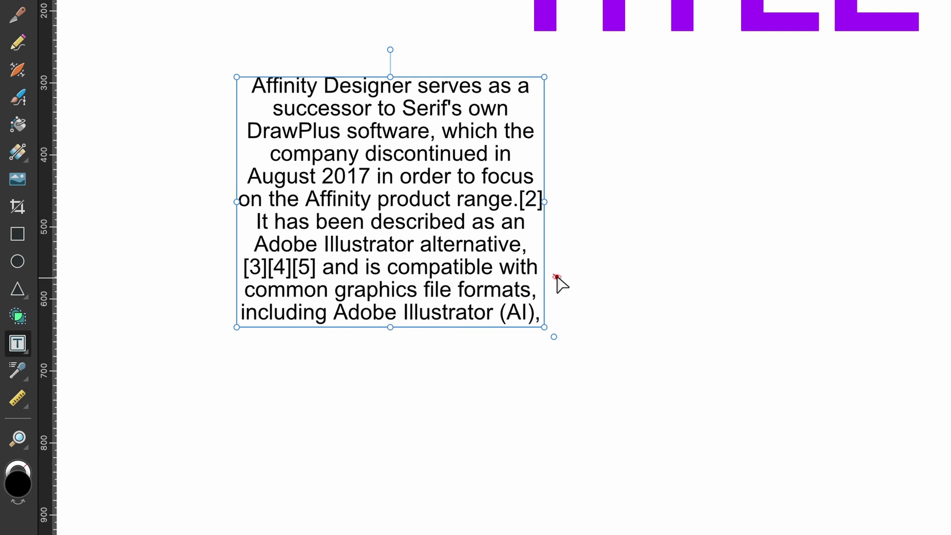
{"action": "left_click", "coordinate": [557, 277]}
{"action": "left_click_drag", "start_coordinate": [391, 328], "coordinate": [390, 479]}
{"action": "left_click_drag", "start_coordinate": [544, 278], "coordinate": [593, 272]}
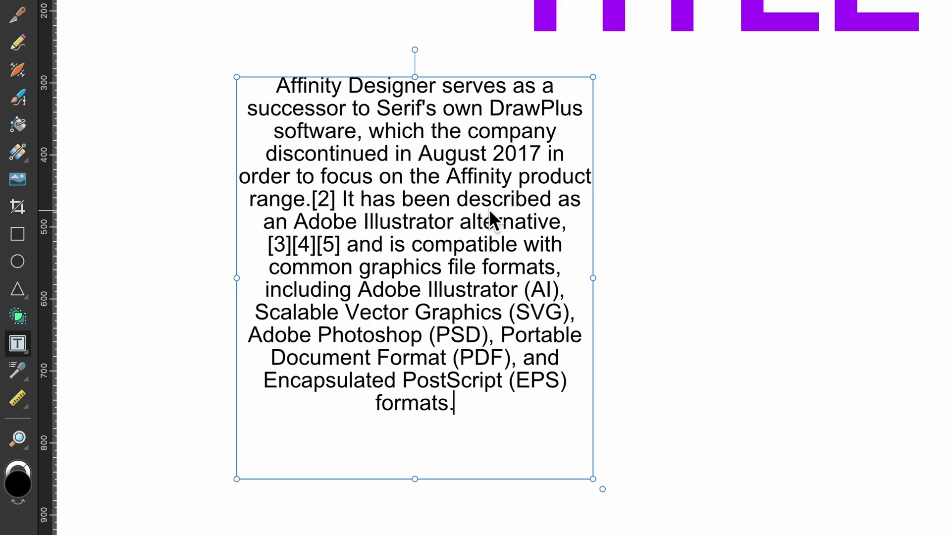
Try rotating the paragraph's text frame and undo the rotation.
{"action": "left_click_drag", "start_coordinate": [414, 50], "coordinate": [465, 53]}
{"action": "left_click_drag", "start_coordinate": [414, 64], "coordinate": [605, 68]}
{"action": "key", "text": "ctrl+z"}
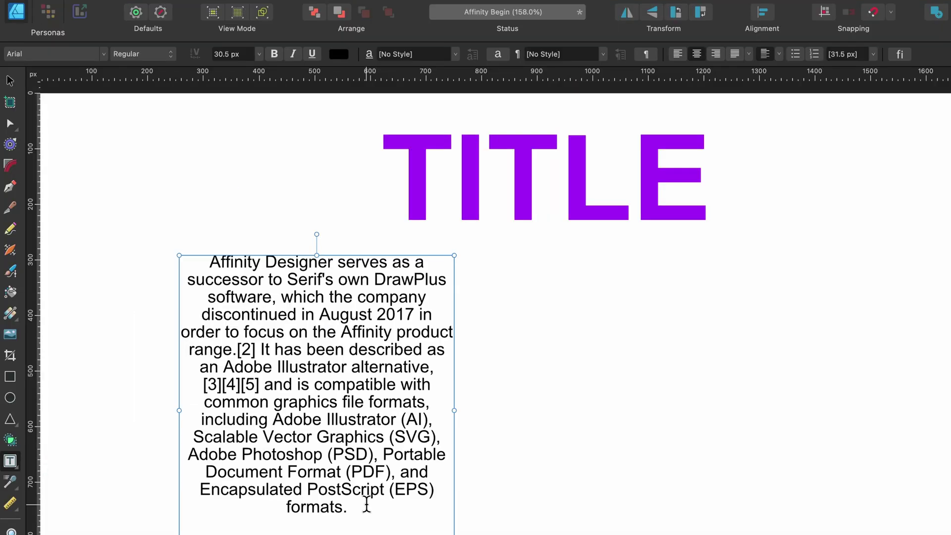
Try scaling the text frame together with its text from the outer corner handle, using the Move tool.
{"action": "left_click_drag", "start_coordinate": [261, 360], "coordinate": [147, 192]}
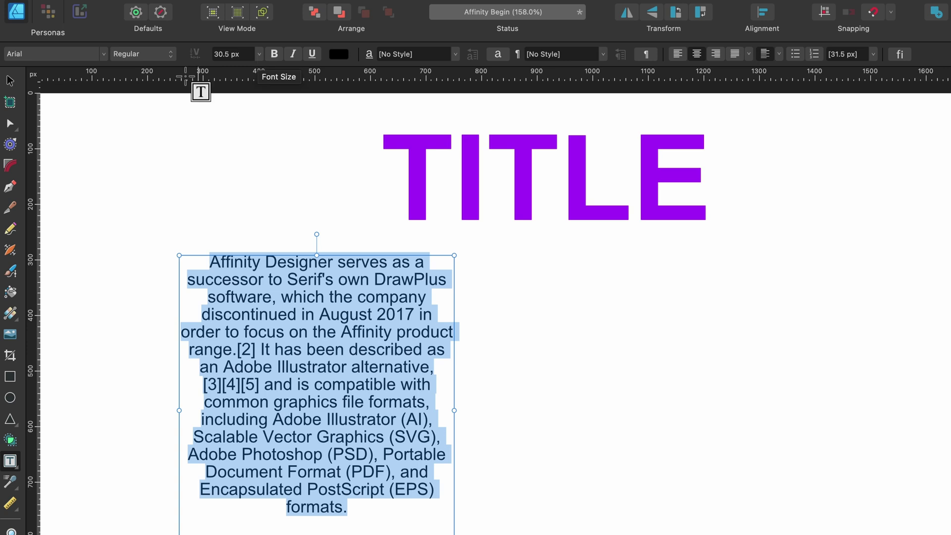
{"action": "left_click", "coordinate": [10, 80]}
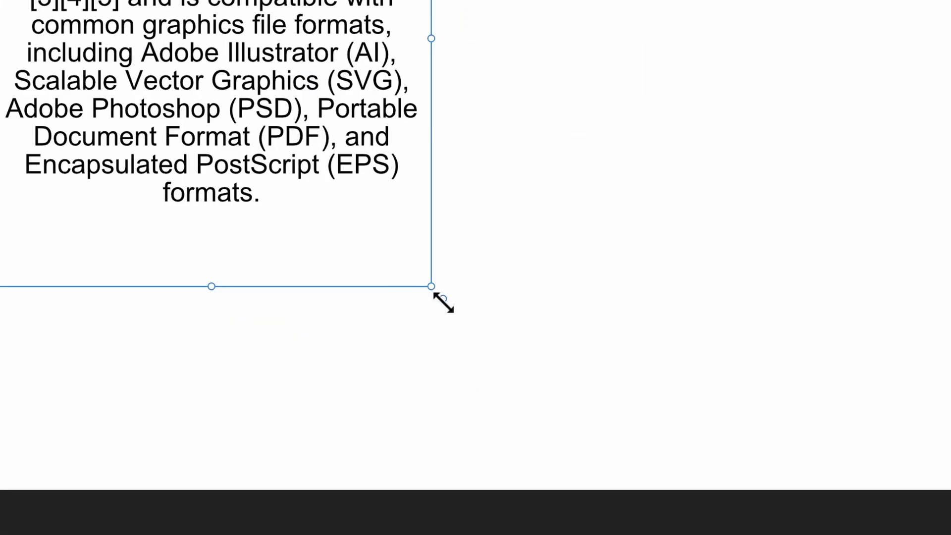
{"action": "left_click", "coordinate": [443, 303]}
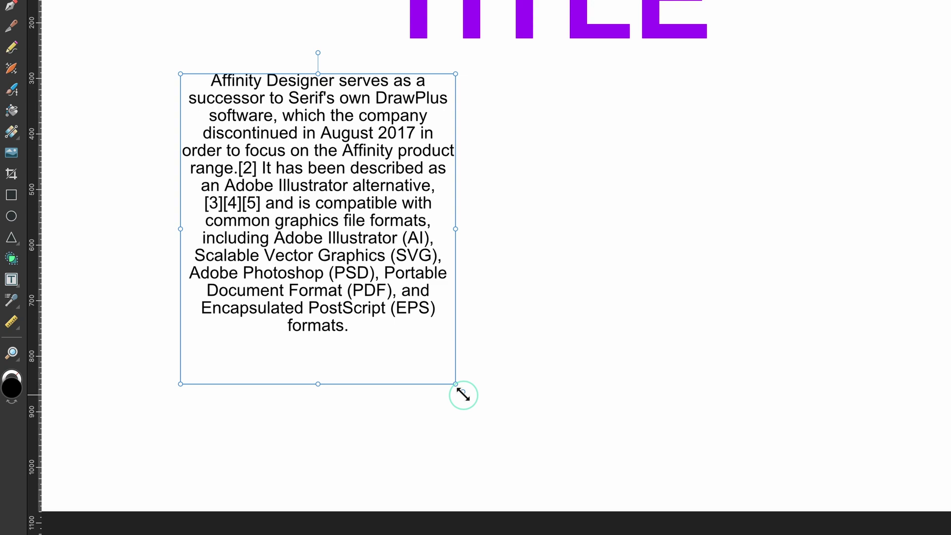
{"action": "mouse_move", "coordinate": [463, 395]}
{"action": "left_mouse_down"}
{"action": "mouse_move", "coordinate": [290, 265]}
{"action": "mouse_move", "coordinate": [399, 345]}
{"action": "mouse_move", "coordinate": [374, 298]}
{"action": "mouse_move", "coordinate": [473, 386]}
{"action": "left_mouse_up"}
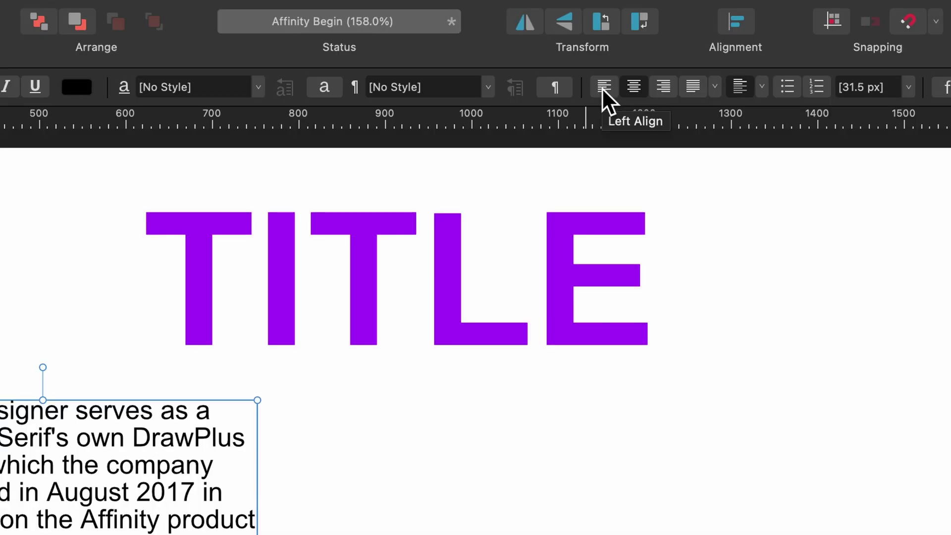
Try left and justified-left alignment on the paragraph, and return it to centred alignment.
{"action": "left_click", "coordinate": [602, 88]}
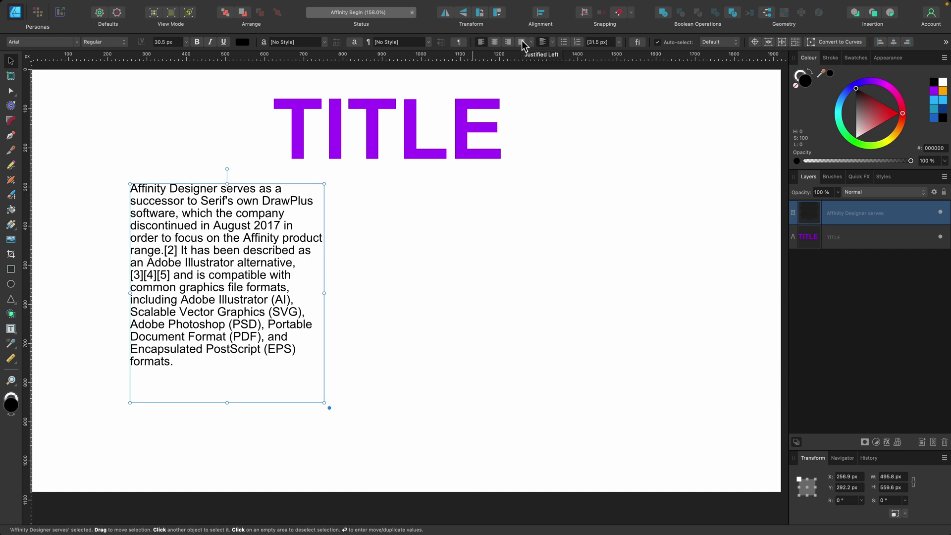
{"action": "left_click", "coordinate": [522, 43]}
{"action": "left_click", "coordinate": [496, 44]}
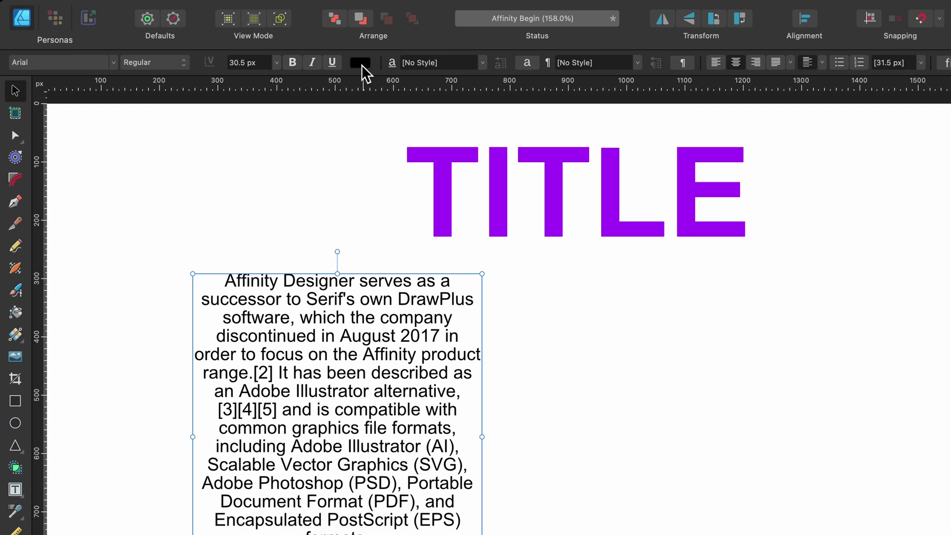
Colour the paragraph text light blue and apply a vertical gradient that fades to dark purple at the last lines.
{"action": "left_click", "coordinate": [243, 43]}
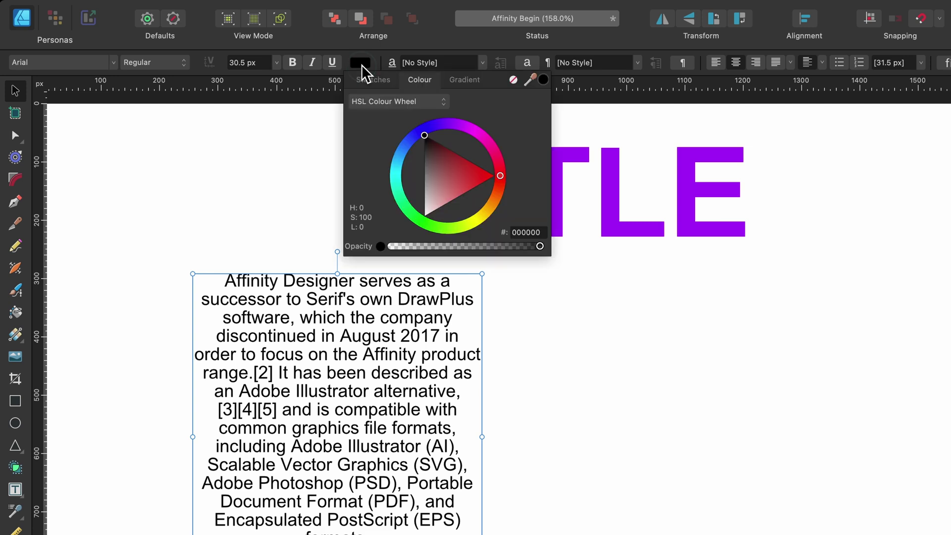
{"action": "left_click_drag", "start_coordinate": [396, 158], "coordinate": [397, 159]}
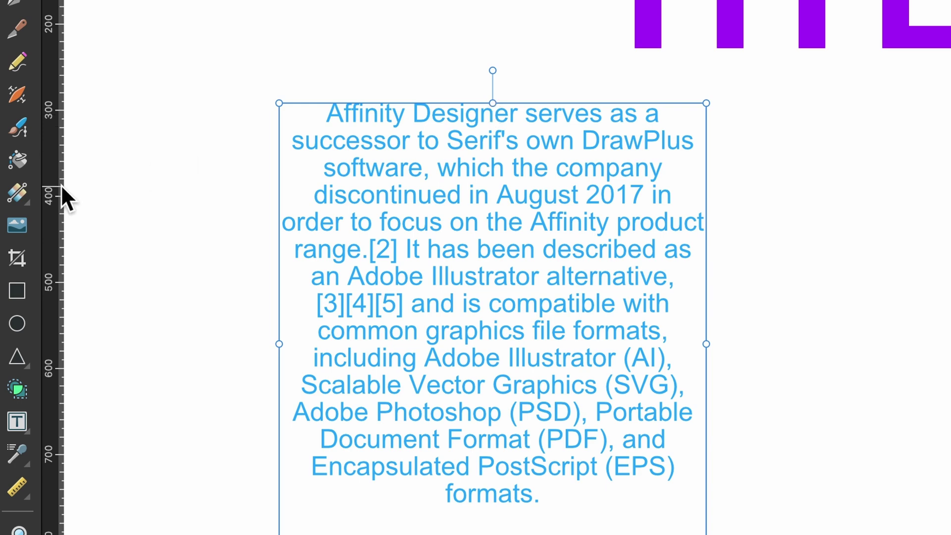
{"action": "left_click", "coordinate": [17, 191]}
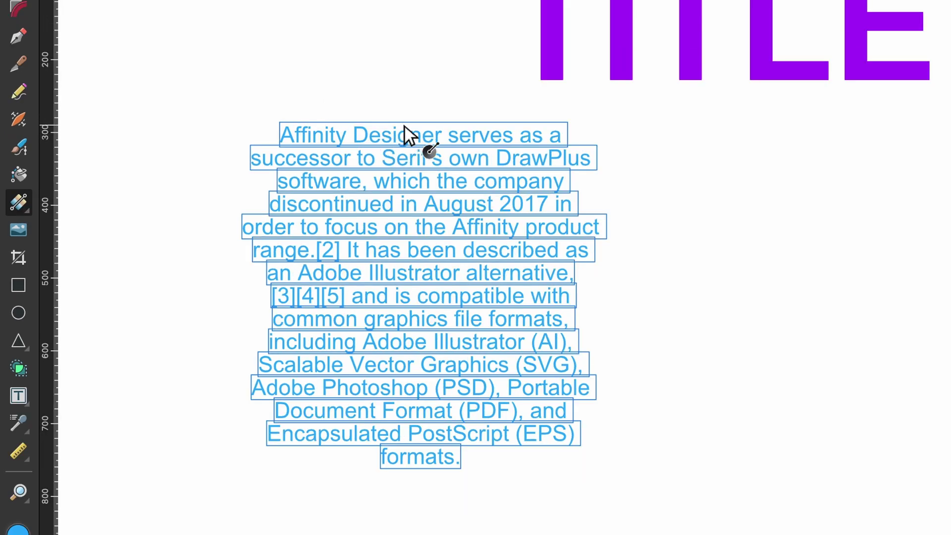
{"action": "left_click_drag", "start_coordinate": [405, 126], "coordinate": [414, 450]}
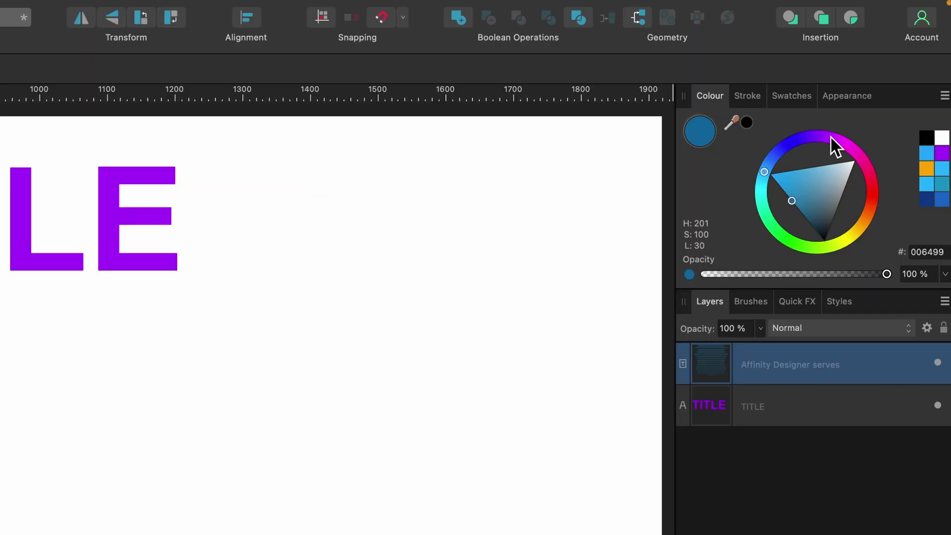
{"action": "left_click", "coordinate": [878, 82]}
{"action": "left_click", "coordinate": [219, 182]}
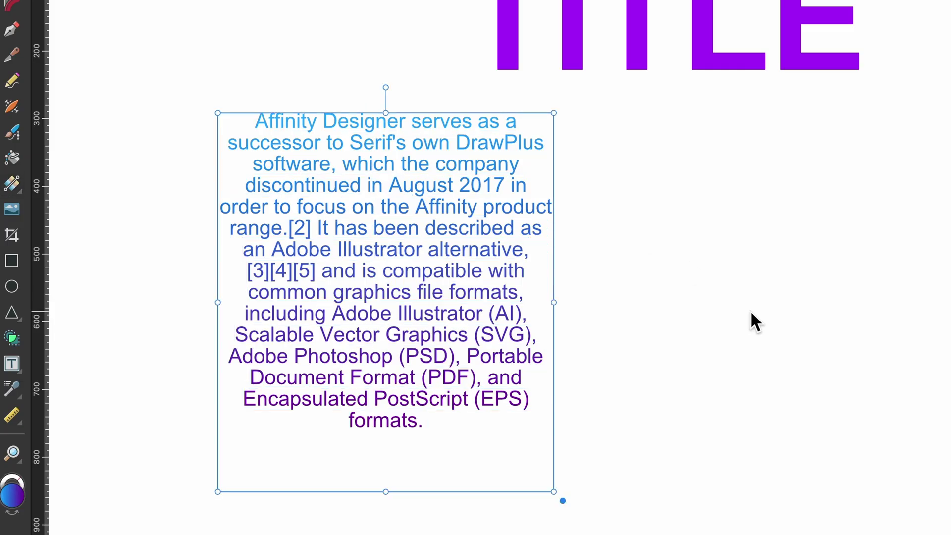
{"action": "left_click", "coordinate": [749, 311]}
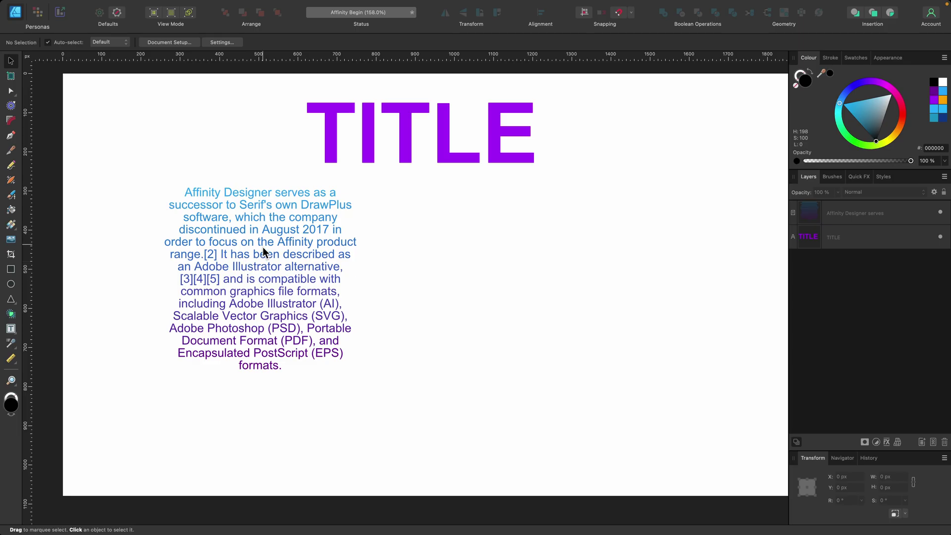
Draw a second text frame about 540 × 540 px to the right of the paragraph and insert filler text into it.
{"action": "scroll", "coordinate": [384, 253], "scroll_direction": "right", "scroll_amount": 3}
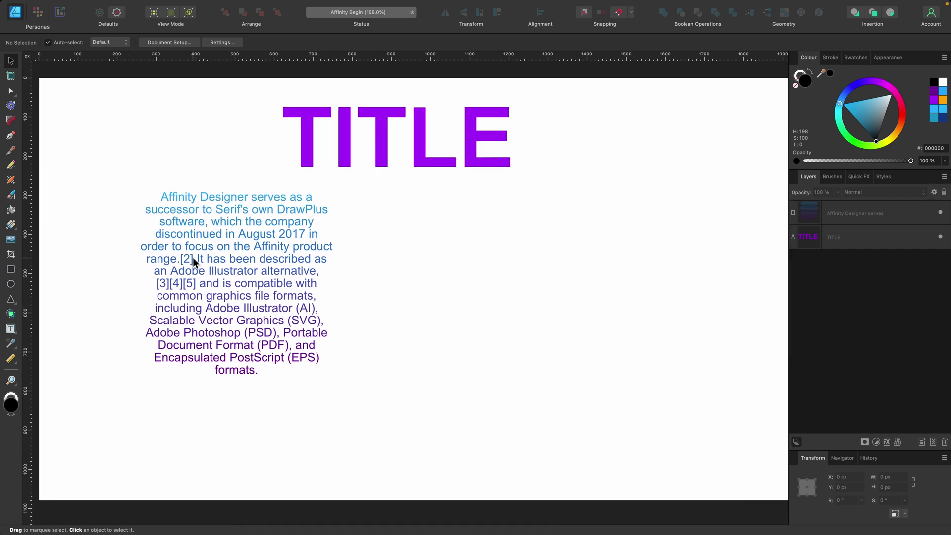
{"action": "left_click", "coordinate": [11, 329]}
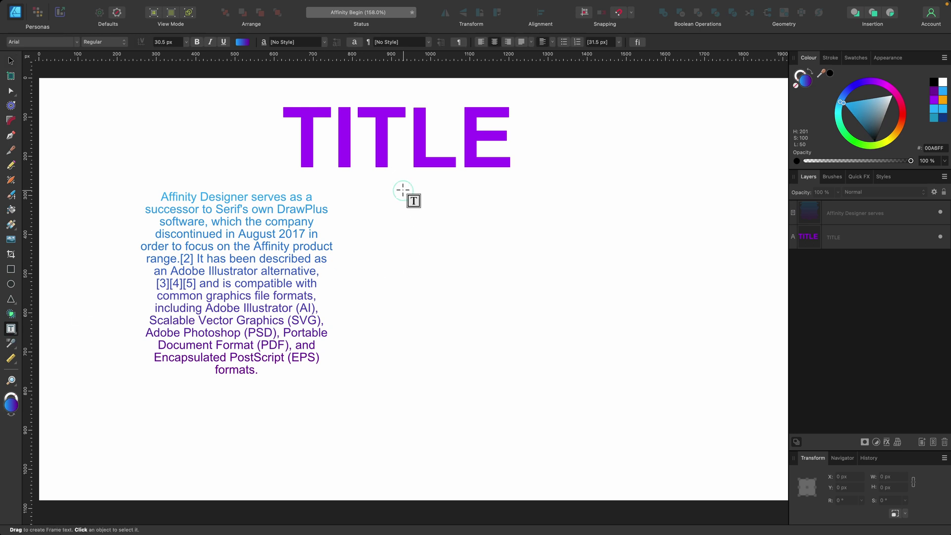
{"action": "left_click_drag", "start_coordinate": [403, 190], "coordinate": [618, 396]}
{"action": "mouse_move", "coordinate": [170, 6]}
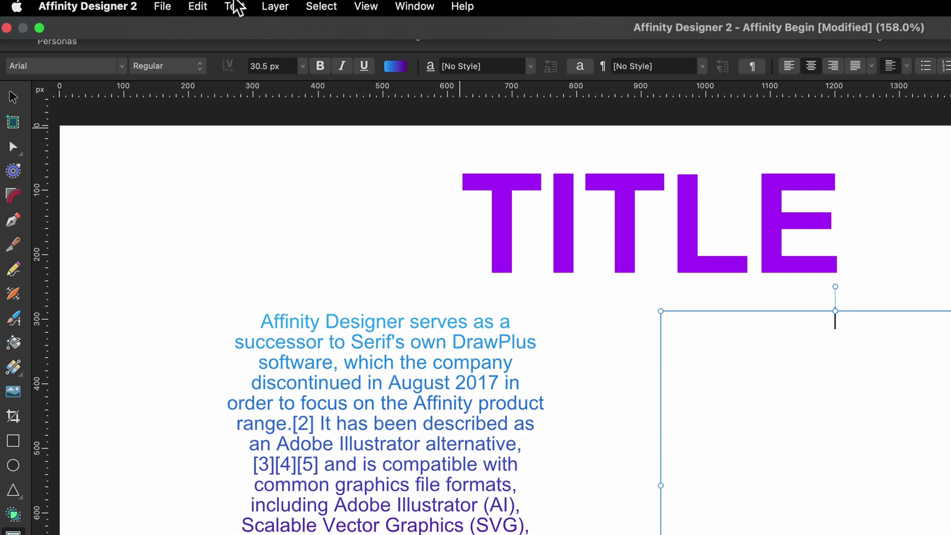
{"action": "left_click", "coordinate": [235, 7]}
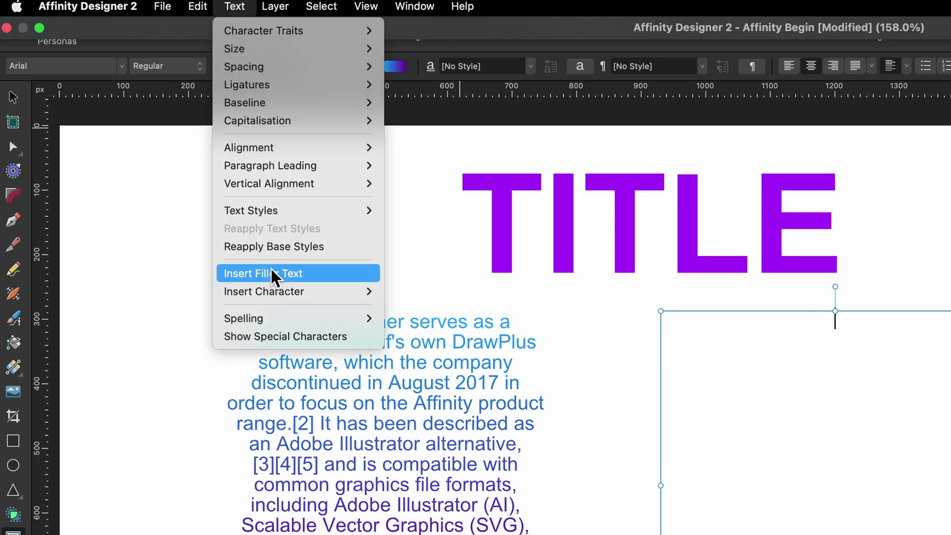
{"action": "left_click", "coordinate": [301, 273]}
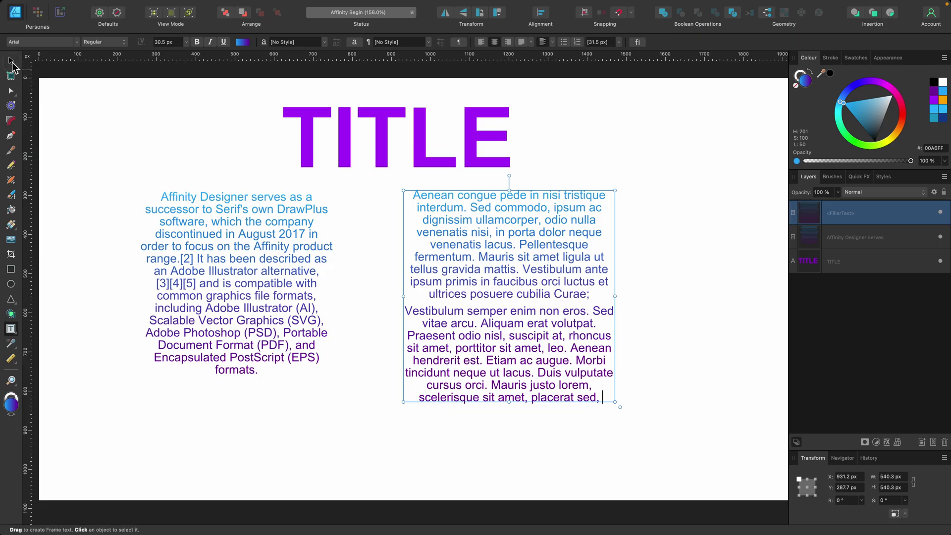
Delete the second text frame containing the filler text.
{"action": "left_click", "coordinate": [11, 61]}
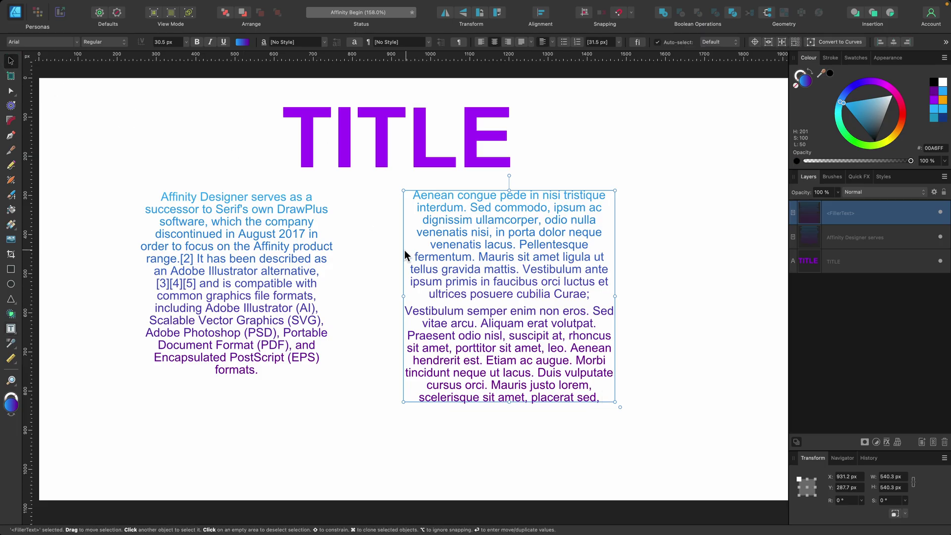
{"action": "left_click", "coordinate": [301, 286], "text": "shift"}
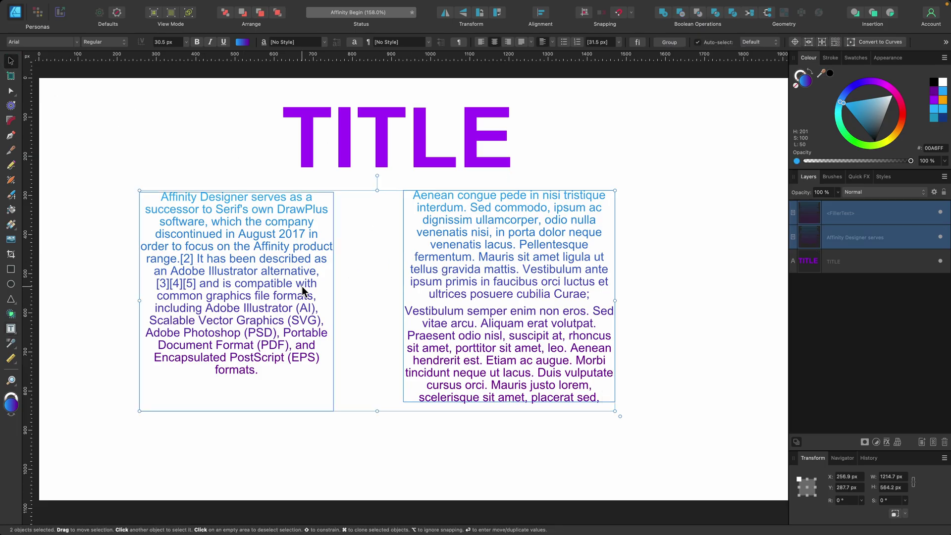
{"action": "left_click", "coordinate": [427, 299]}
{"action": "key", "text": "BackSpace"}
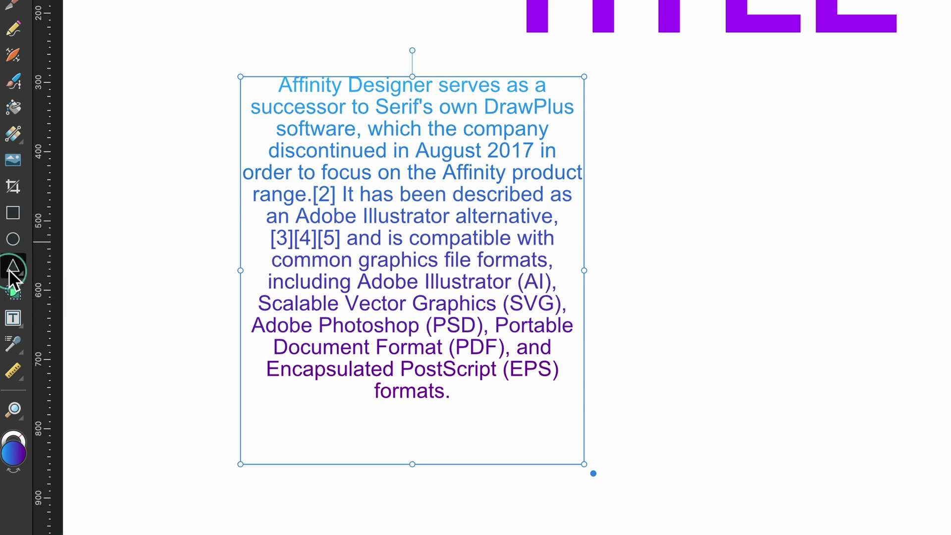
Draw a triangle about 594 × 481 px to the right of the paragraph and convert it to a text frame.
{"action": "left_click_drag", "start_coordinate": [12, 275], "coordinate": [74, 265]}
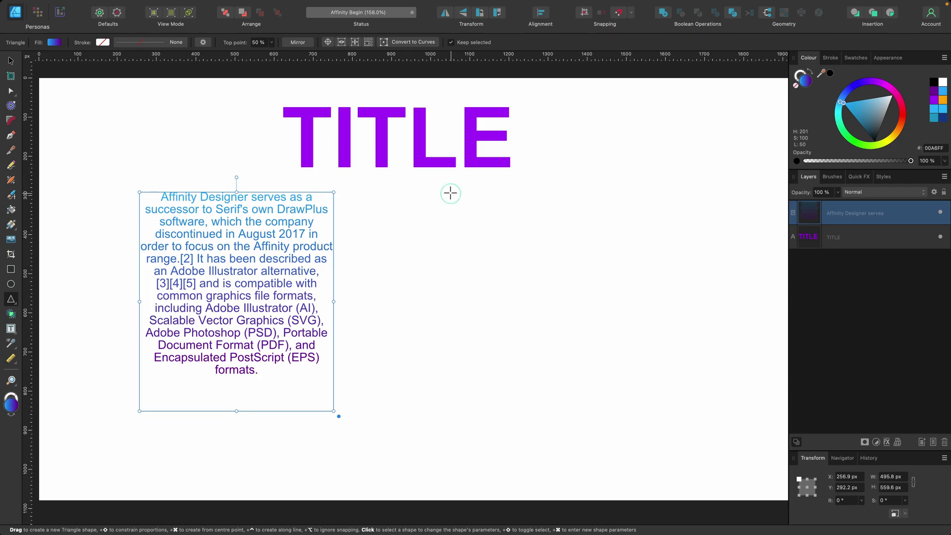
{"action": "left_click_drag", "start_coordinate": [450, 193], "coordinate": [684, 382]}
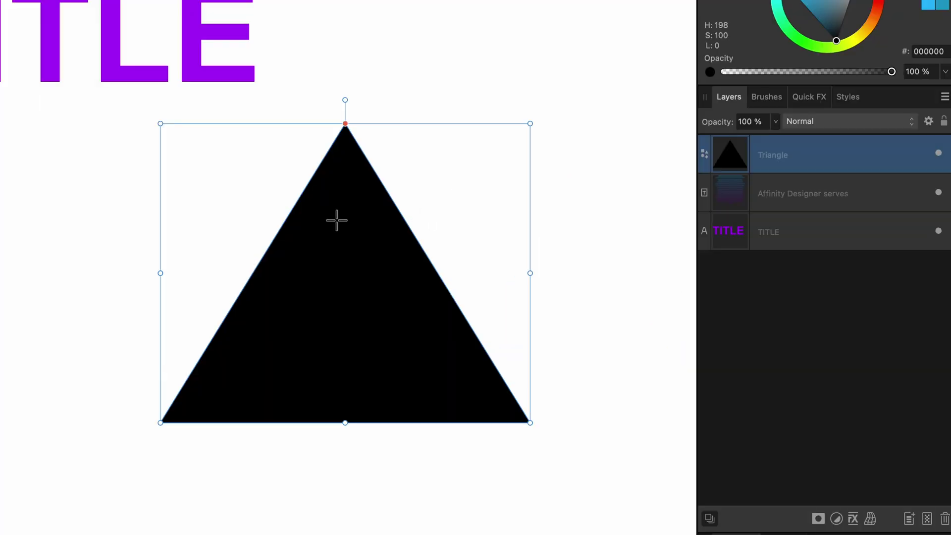
{"action": "right_click", "coordinate": [337, 220]}
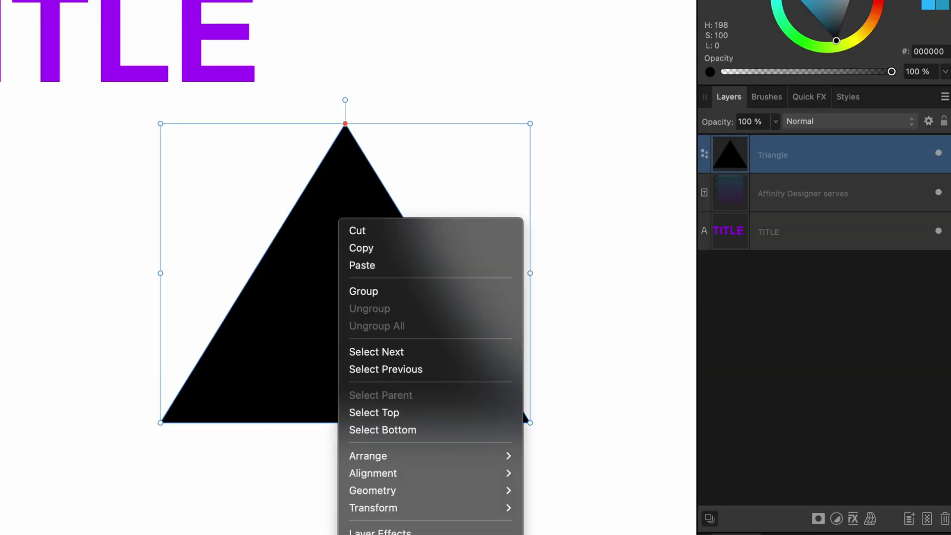
{"action": "scroll", "coordinate": [433, 527], "scroll_direction": "down", "scroll_amount": 3}
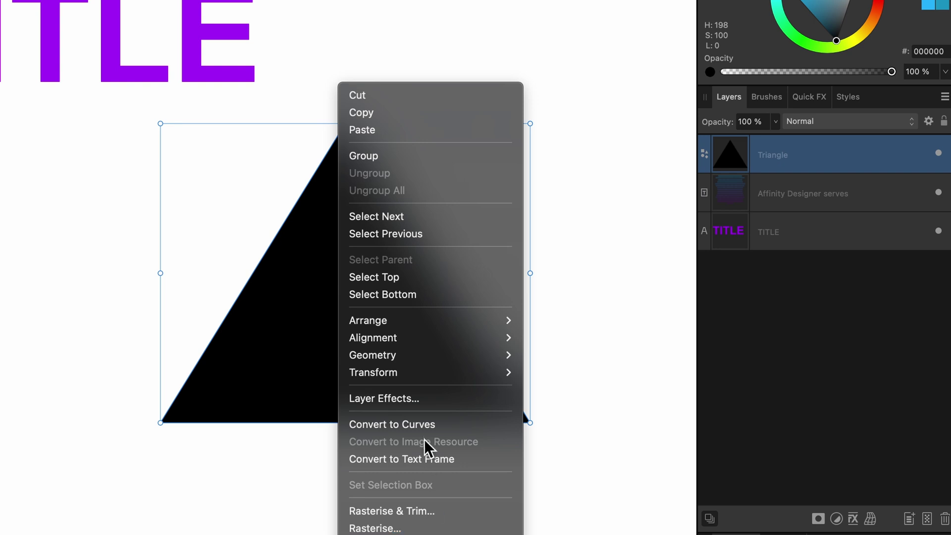
{"action": "left_click", "coordinate": [465, 455]}
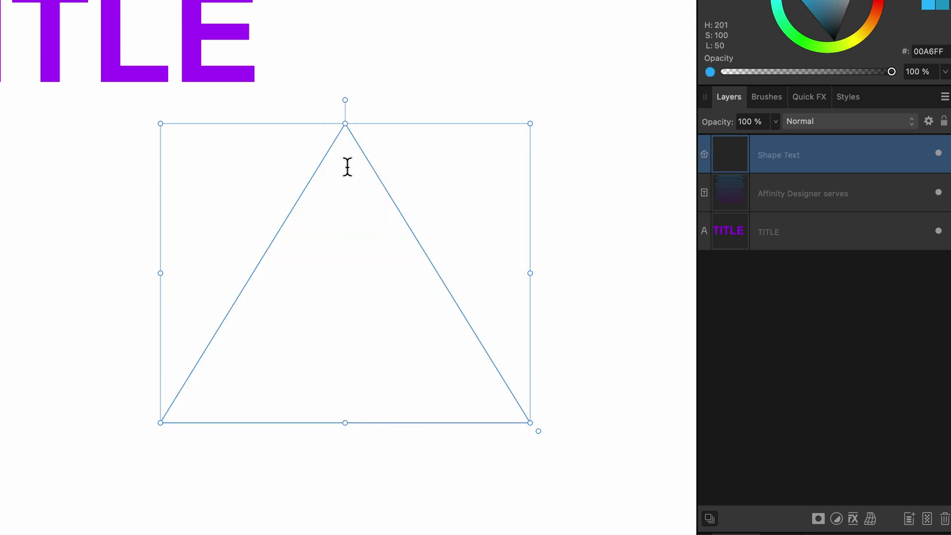
Paste the copied paragraph into the triangular text frame and enlarge the frame to about 808 × 675 px.
{"action": "key", "text": "super+v"}
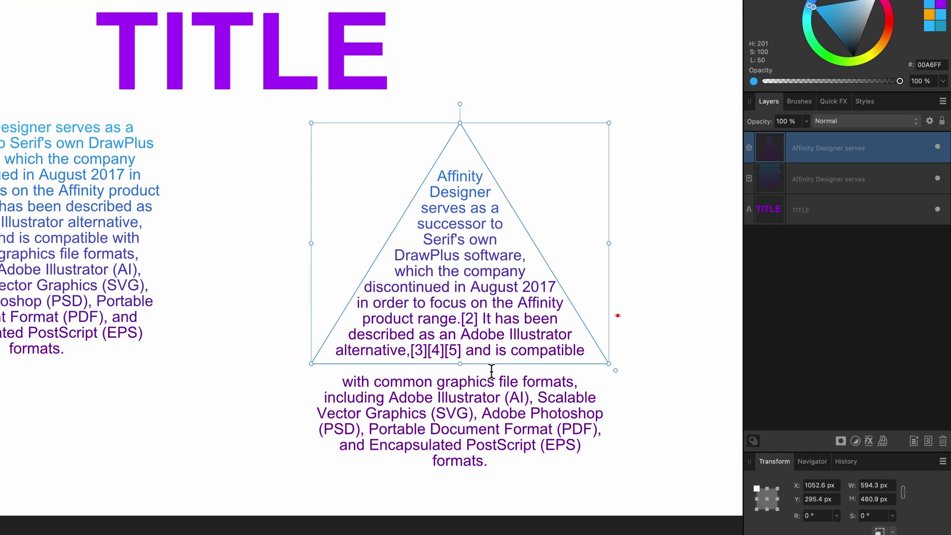
{"action": "mouse_move", "coordinate": [460, 368]}
{"action": "left_mouse_down"}
{"action": "mouse_move", "coordinate": [460, 453]}
{"action": "mouse_move", "coordinate": [461, 375]}
{"action": "left_mouse_up"}
{"action": "left_click_drag", "start_coordinate": [608, 251], "coordinate": [644, 249]}
{"action": "left_click_drag", "start_coordinate": [478, 382], "coordinate": [477, 458]}
{"action": "left_click_drag", "start_coordinate": [311, 292], "coordinate": [239, 292]}
{"action": "scroll", "coordinate": [483, 244], "scroll_direction": "down", "scroll_amount": 3}
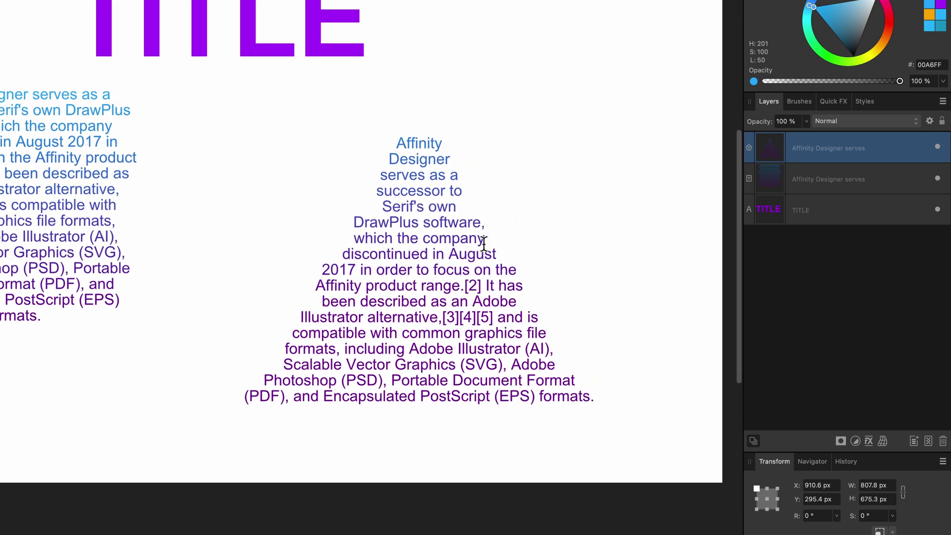
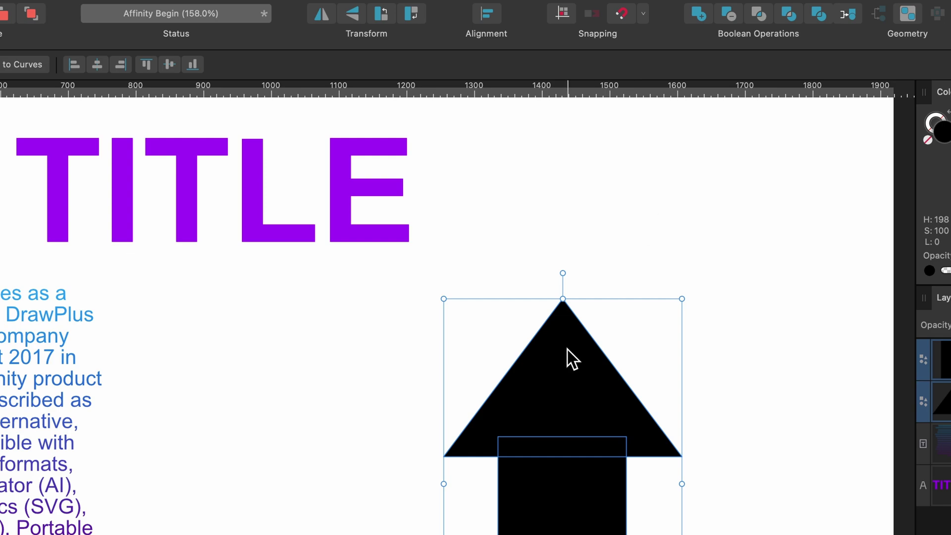
Merge the triangle and rectangle into one arrow shape with the Add operation and convert it to a text frame.
{"action": "left_click", "coordinate": [698, 14]}
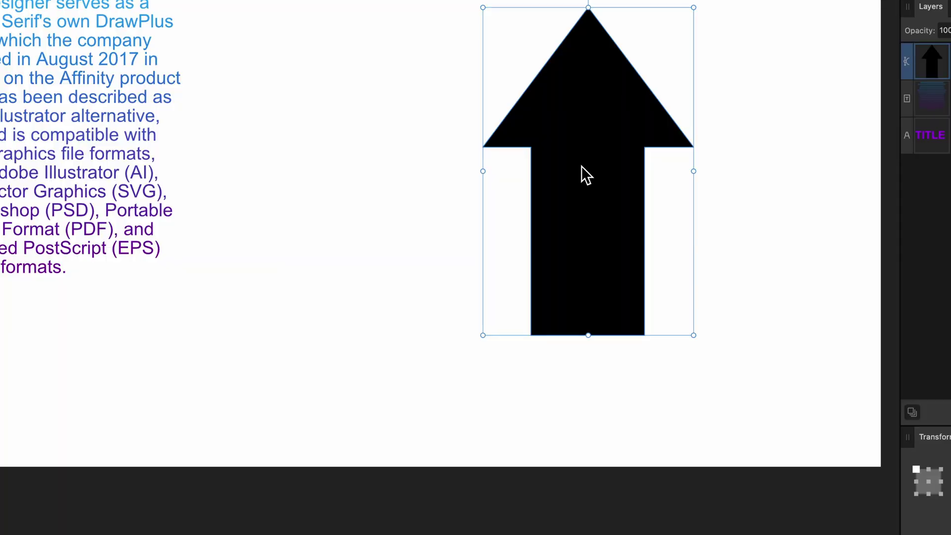
{"action": "right_click", "coordinate": [581, 286]}
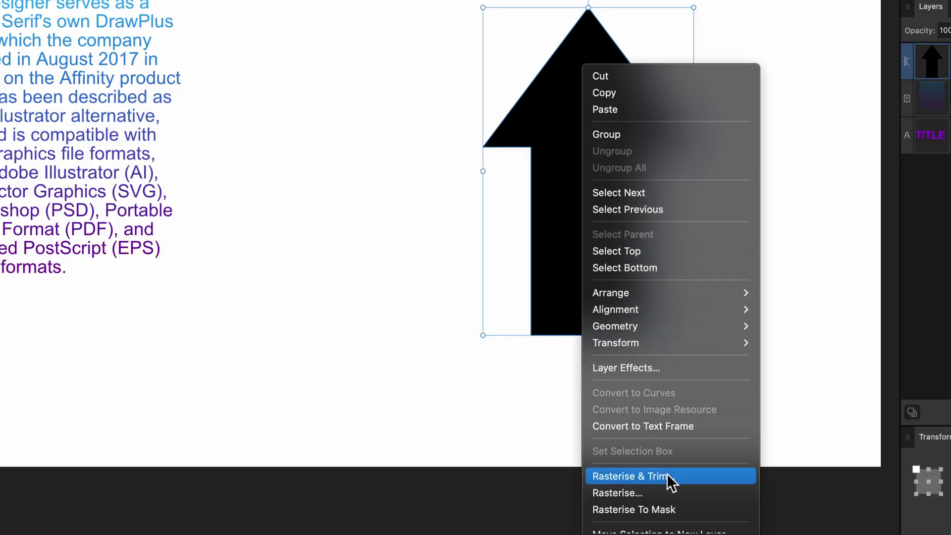
{"action": "left_click", "coordinate": [670, 425]}
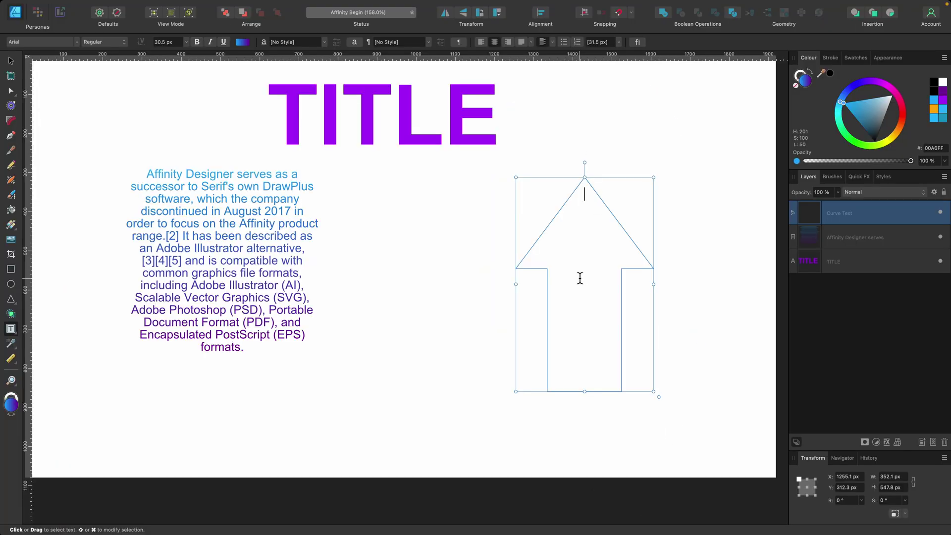
Paste the copied paragraph into the arrow-shaped text frame.
{"action": "key", "text": "super+v"}
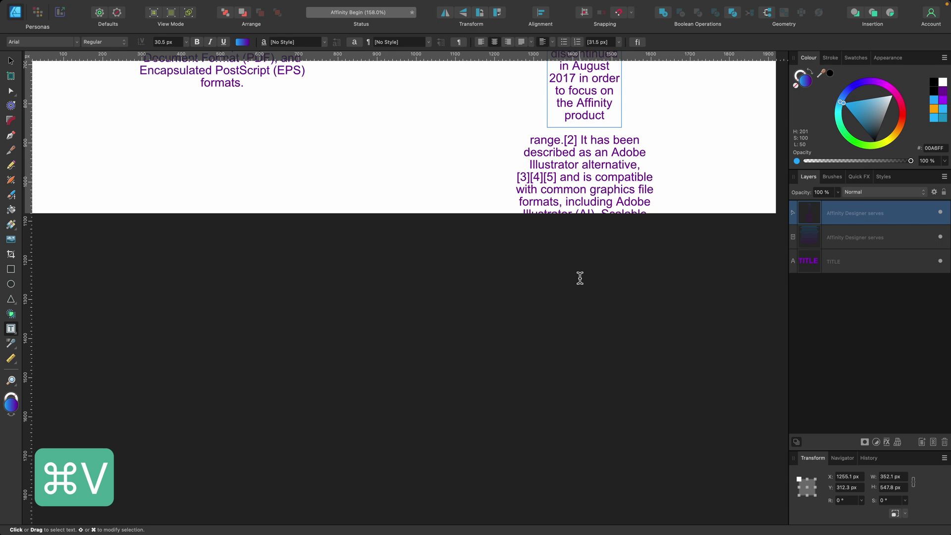
{"action": "scroll", "coordinate": [580, 278], "scroll_direction": "up", "scroll_amount": 10}
{"action": "key", "text": "Escape"}
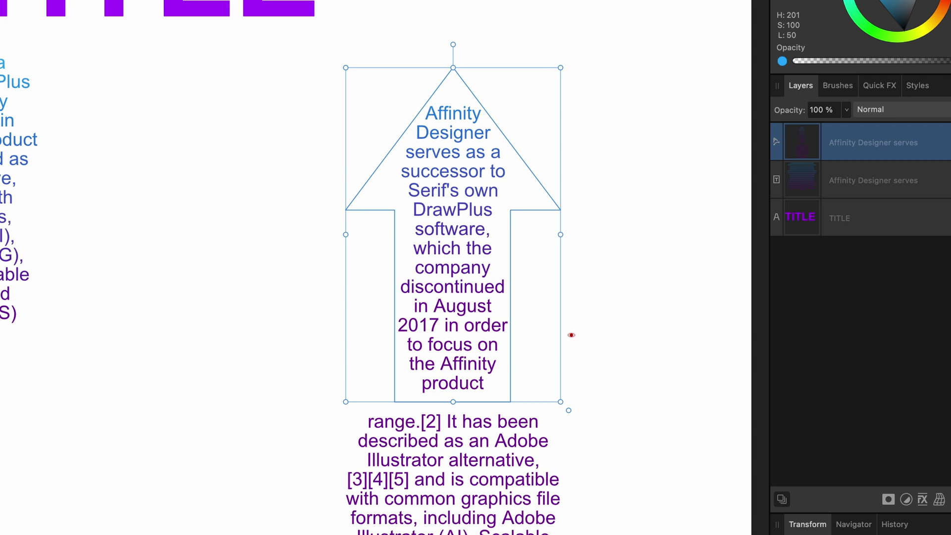
Set the font size of all the text in the arrow frame to 18 px.
{"action": "left_click", "coordinate": [571, 335]}
{"action": "left_click", "coordinate": [441, 210]}
{"action": "double_click", "coordinate": [440, 210]}
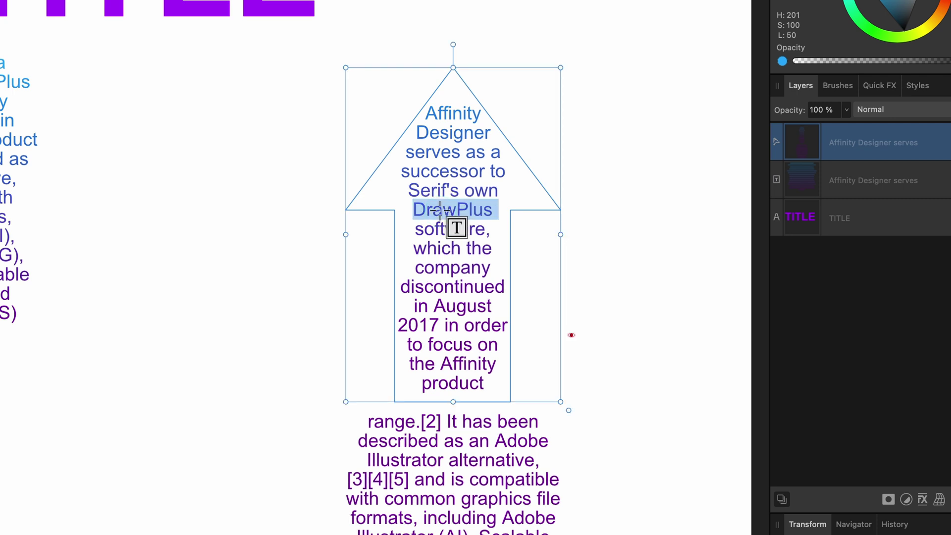
{"action": "left_click", "coordinate": [455, 176]}
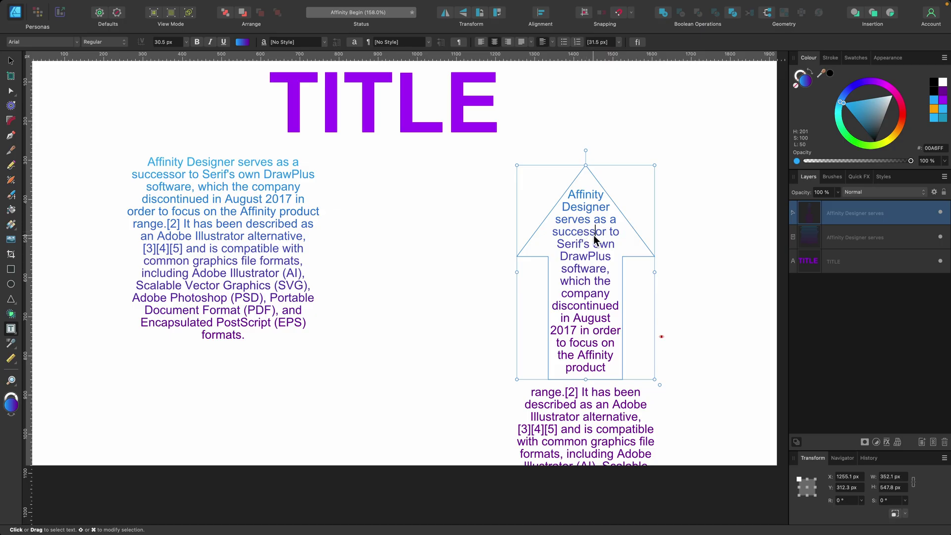
{"action": "key", "text": "super+a"}
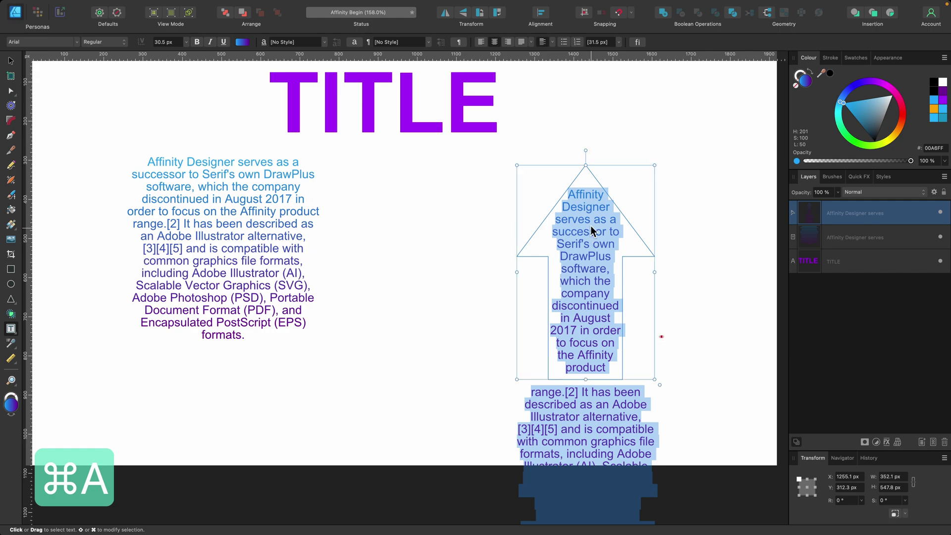
{"action": "left_click", "coordinate": [186, 42]}
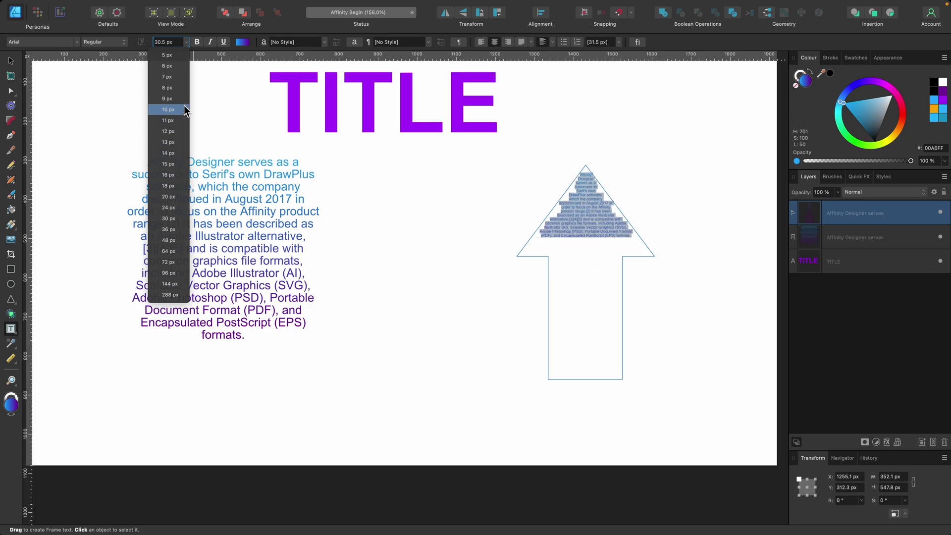
{"action": "left_click", "coordinate": [280, 257]}
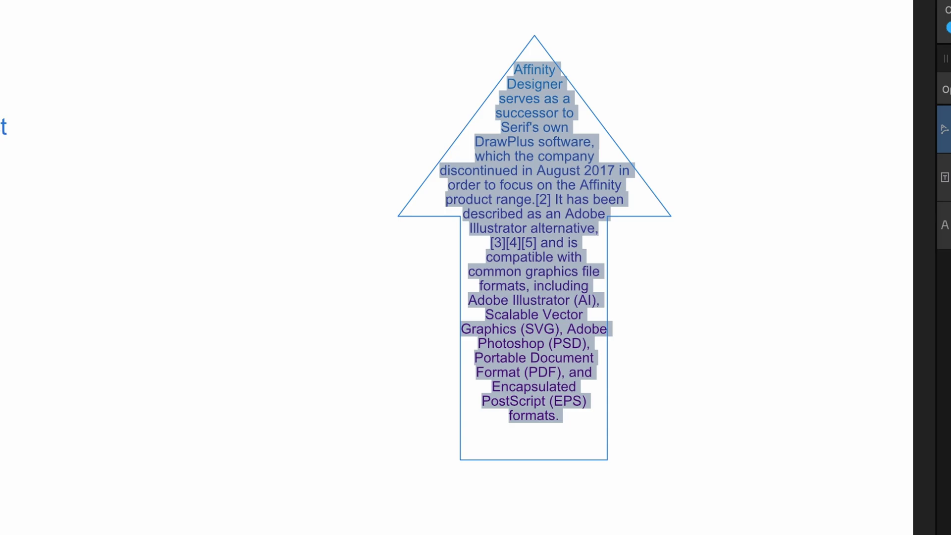
{"action": "key", "text": "Escape"}
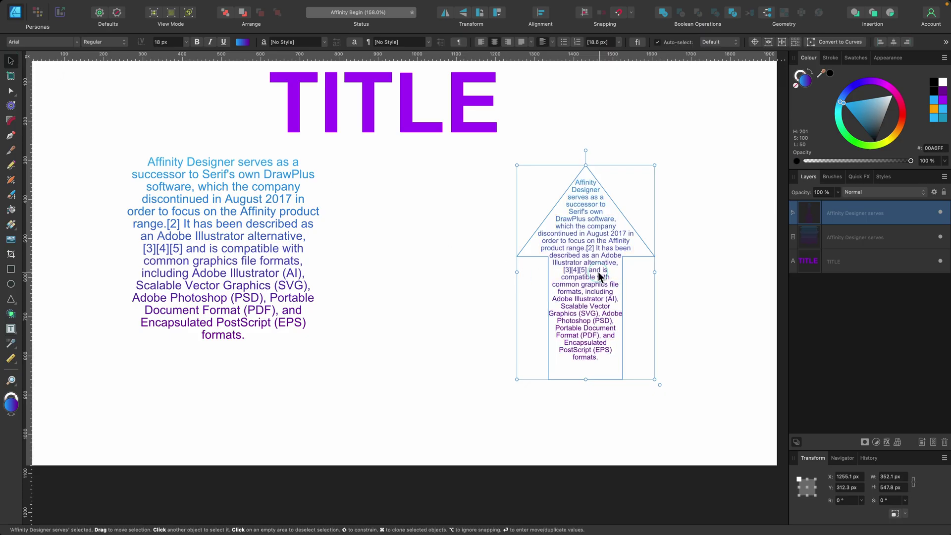
Move the arrow text frame closer to the paragraph and enlarge it to about 418 × 650 px.
{"action": "left_click_drag", "start_coordinate": [600, 272], "coordinate": [478, 275]}
{"action": "scroll", "coordinate": [477, 199], "scroll_direction": "up", "scroll_amount": 5}
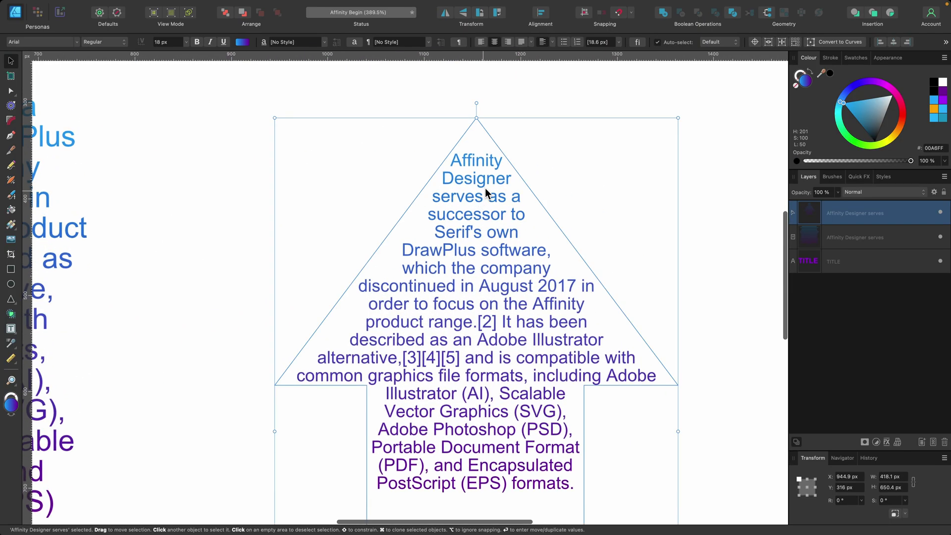
Make the word "Affinity" at the start of the arrow text bold and 24 px in size.
{"action": "double_click", "coordinate": [512, 180]}
{"action": "left_click_drag", "start_coordinate": [512, 180], "coordinate": [447, 159]}
{"action": "left_click", "coordinate": [492, 165]}
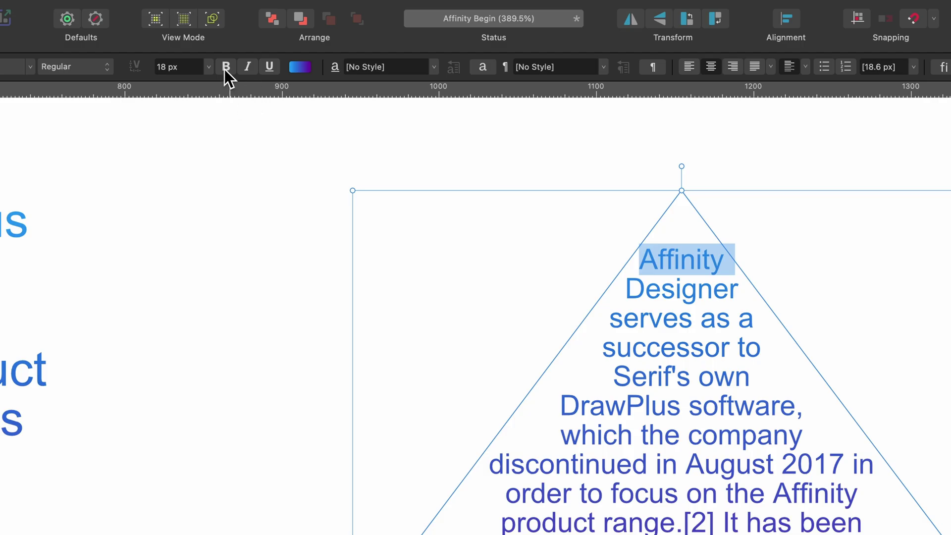
{"action": "left_click", "coordinate": [225, 67]}
{"action": "left_click", "coordinate": [210, 67]}
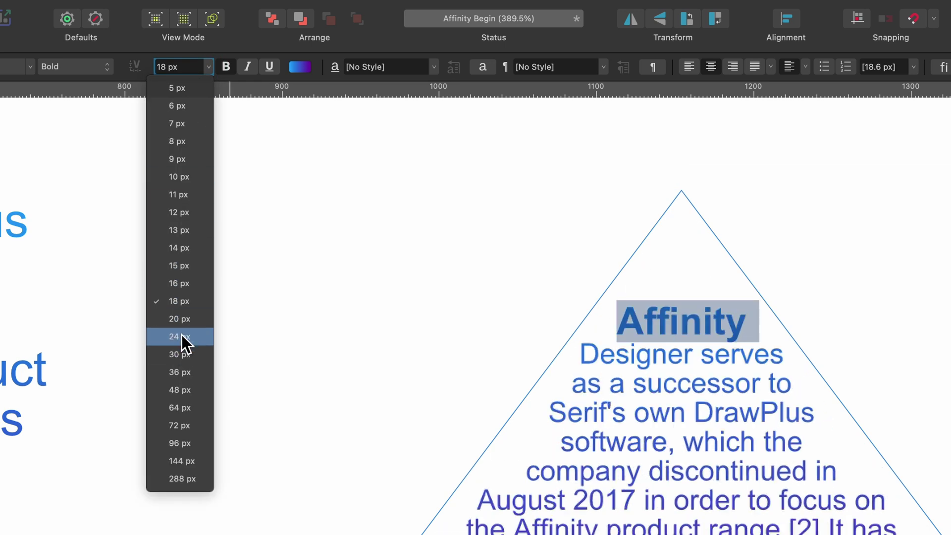
{"action": "left_click", "coordinate": [182, 336]}
Make the word "Designer" in the second line of the arrow text bold and 36 px in size.
{"action": "left_click", "coordinate": [644, 353]}
{"action": "left_click_drag", "start_coordinate": [691, 353], "coordinate": [577, 352]}
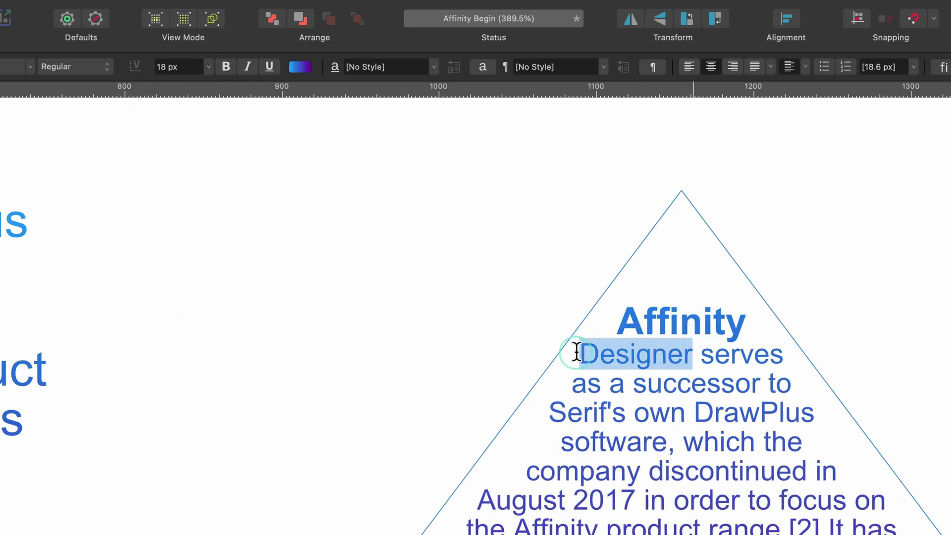
{"action": "left_click", "coordinate": [225, 67]}
{"action": "left_click", "coordinate": [208, 67]}
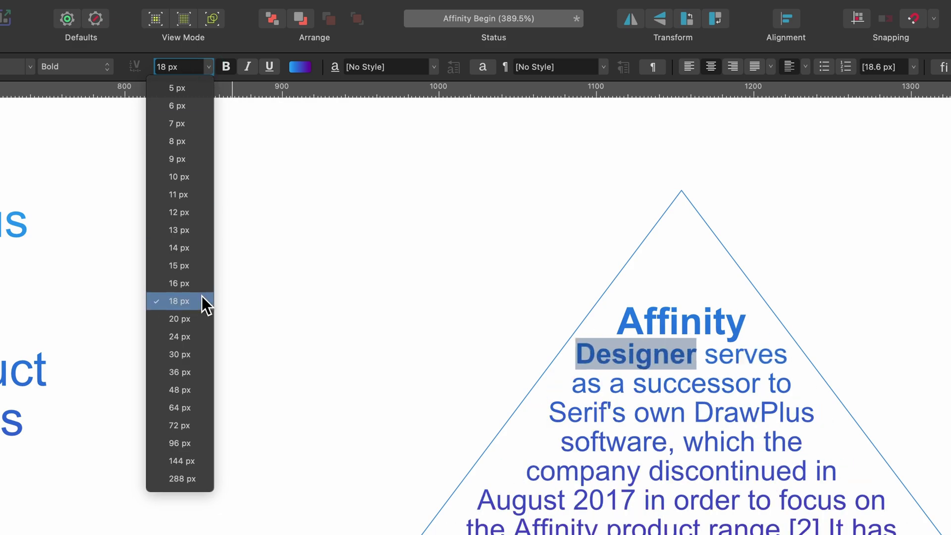
{"action": "left_click", "coordinate": [199, 372]}
{"action": "left_click", "coordinate": [706, 431]}
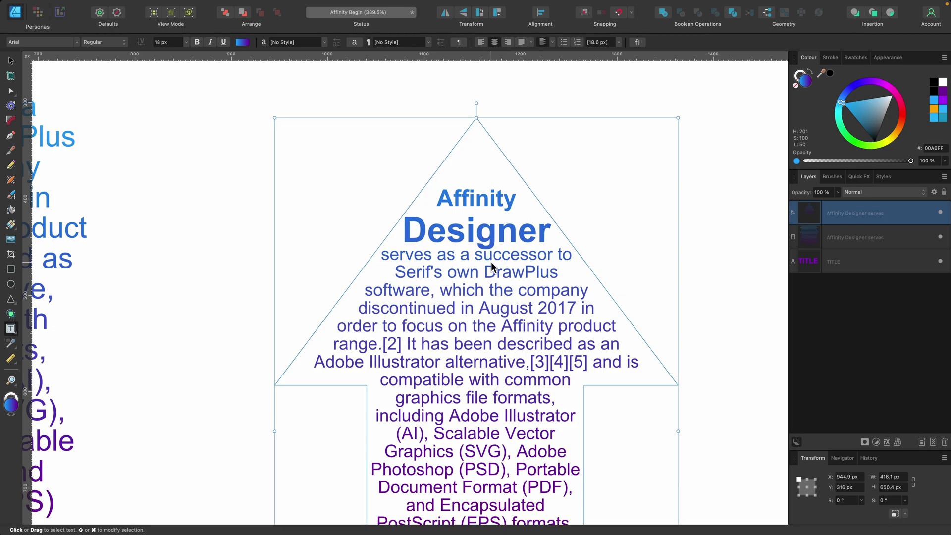
Colour the word "Designer" in the arrow text orange-yellow (FFB400) and view the whole artboard.
{"action": "left_click", "coordinate": [548, 241]}
{"action": "left_click_drag", "start_coordinate": [548, 241], "coordinate": [402, 234]}
{"action": "left_click_drag", "start_coordinate": [859, 76], "coordinate": [891, 141]}
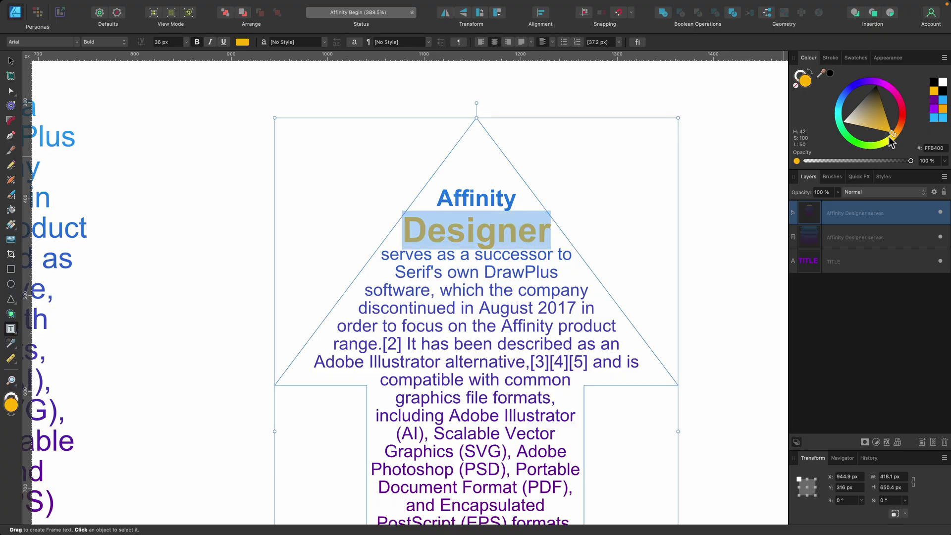
{"action": "key", "text": "Escape"}
{"action": "key", "text": "super+0"}
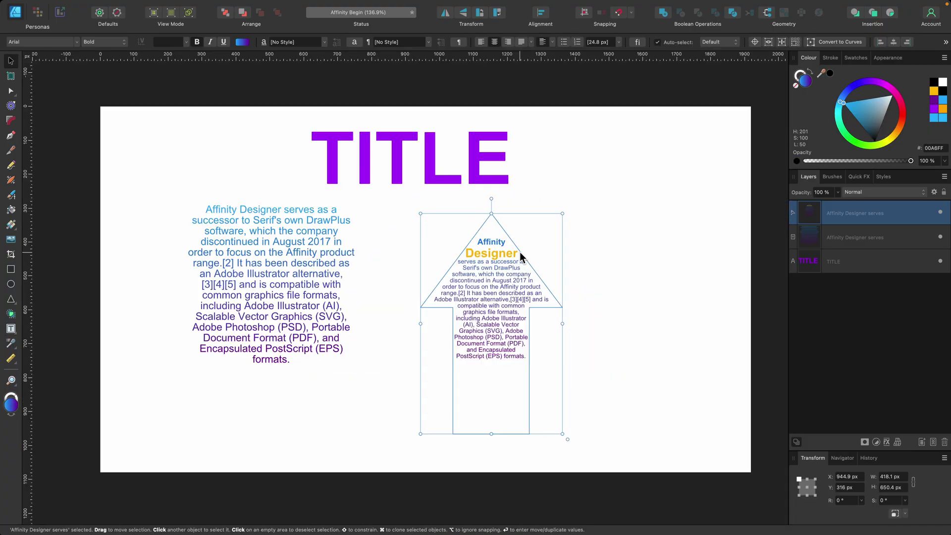
{"action": "scroll", "coordinate": [519, 252], "scroll_direction": "up", "scroll_amount": 3}
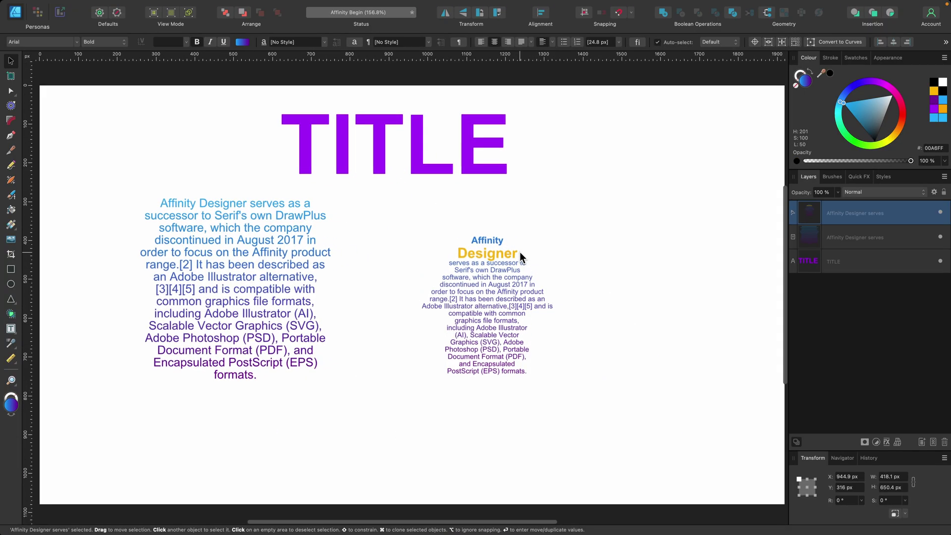